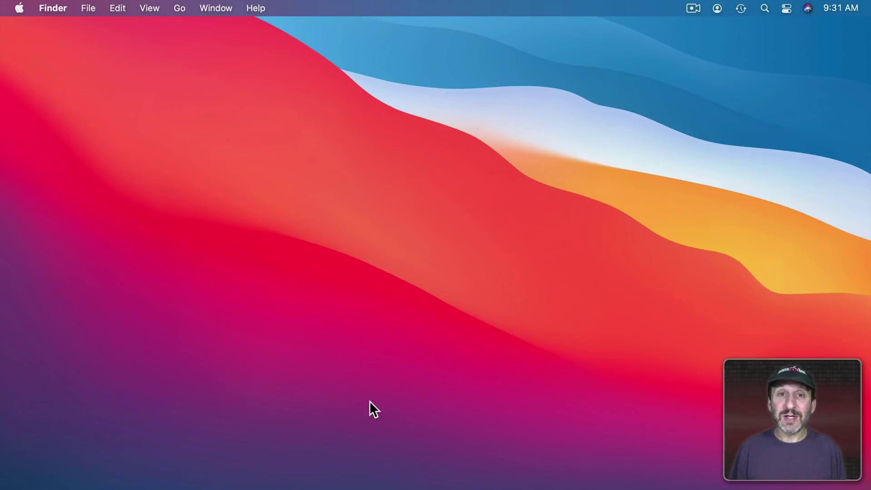
# - Check the current user's login items in Users & Groups preferences
pyautogui.click(19, 9)
pyautogui.click(29, 46)
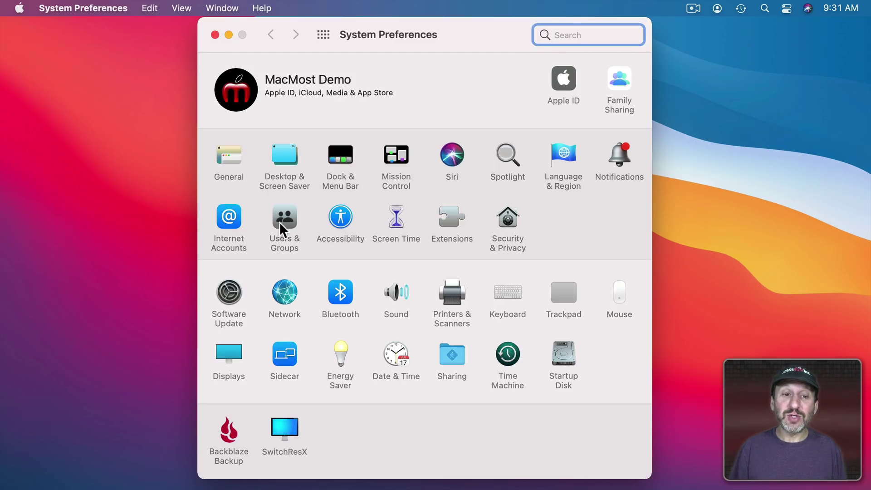
pyautogui.click(286, 222)
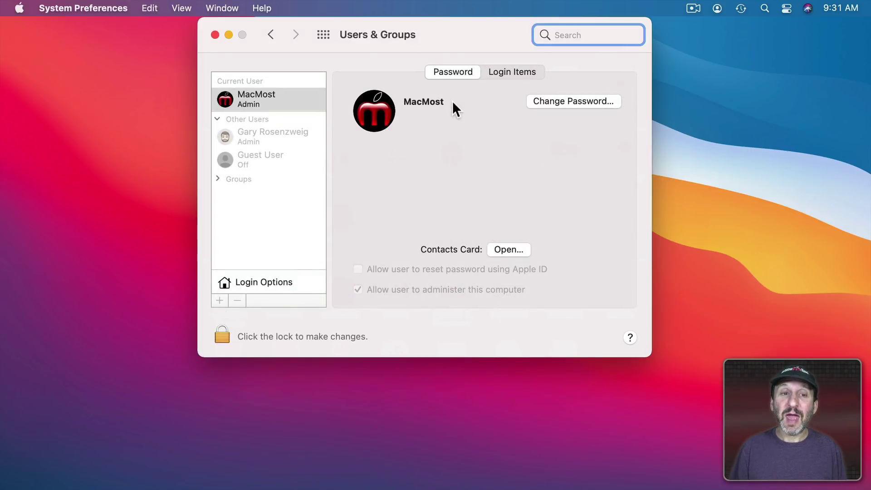
pyautogui.click(503, 77)
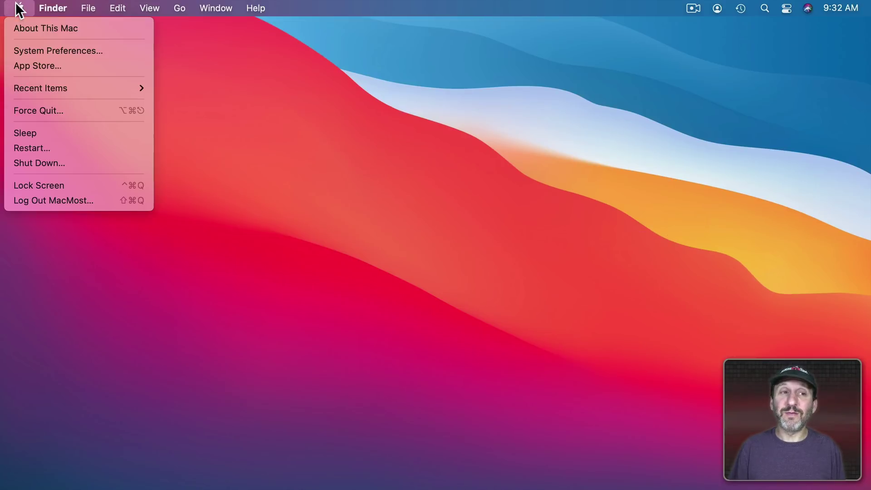
# - Open the General pane of System Preferences
pyautogui.click(31, 46)
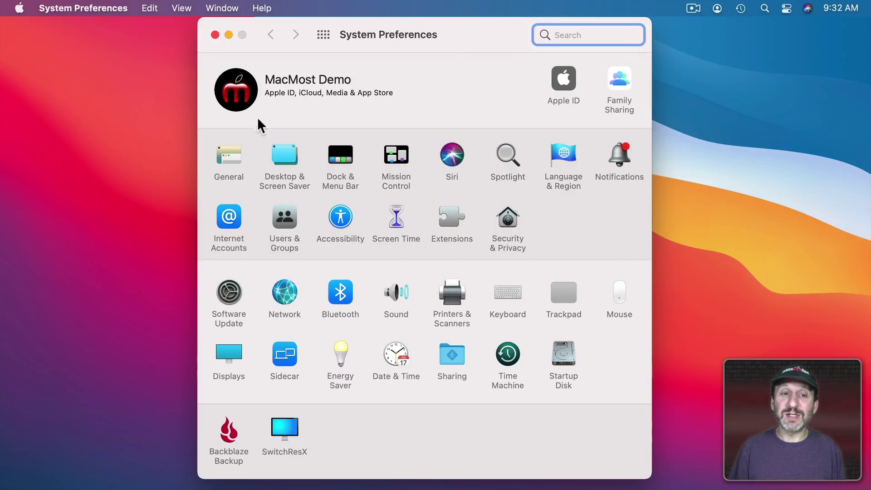
pyautogui.click(225, 162)
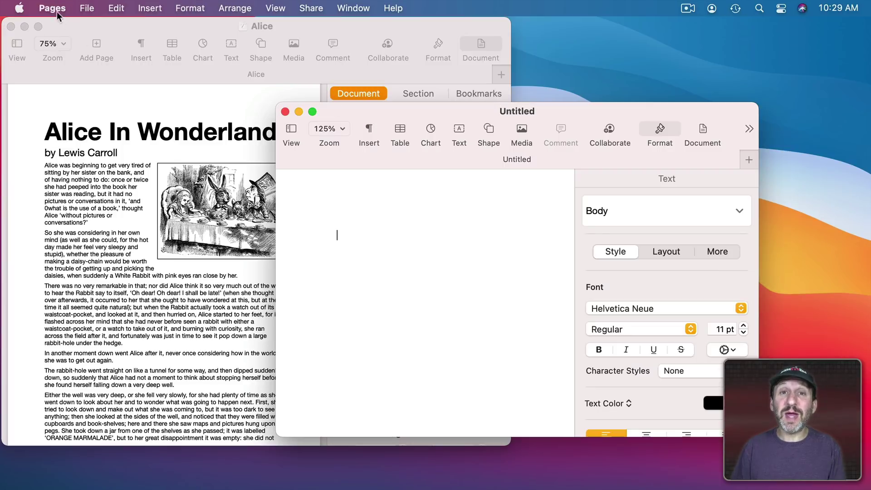
# - Quit Pages with its documents still open, then quit System Preferences
pyautogui.click(55, 9)
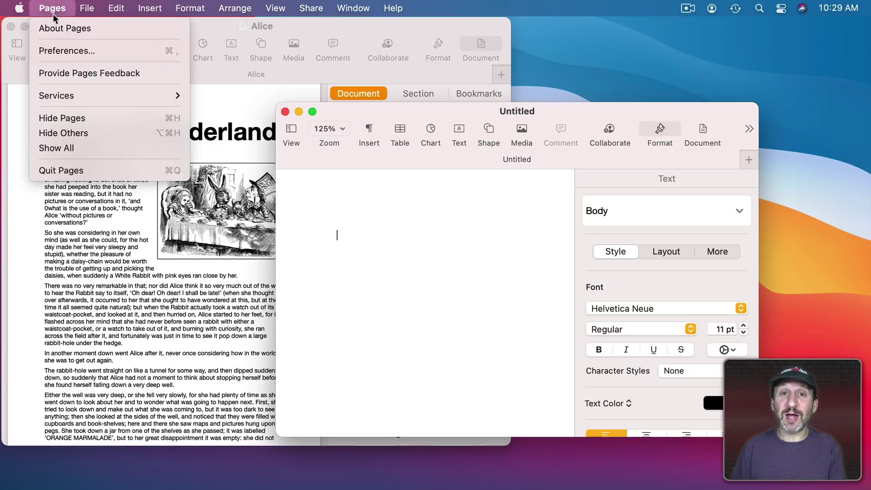
pyautogui.click(64, 170)
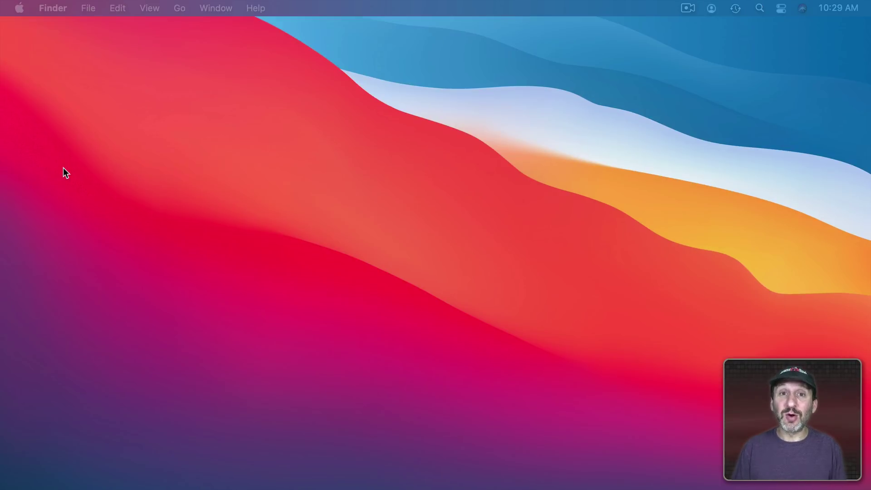
pyautogui.moveTo(602, 488)
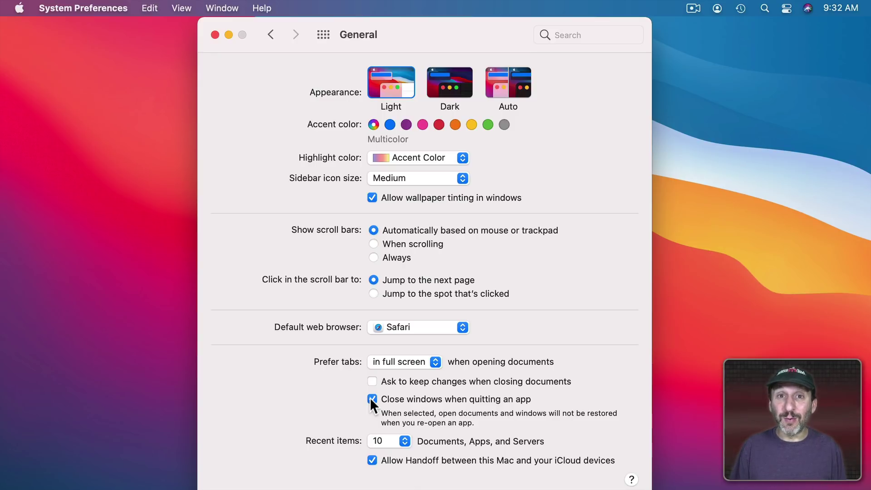
pyautogui.press('super+q')
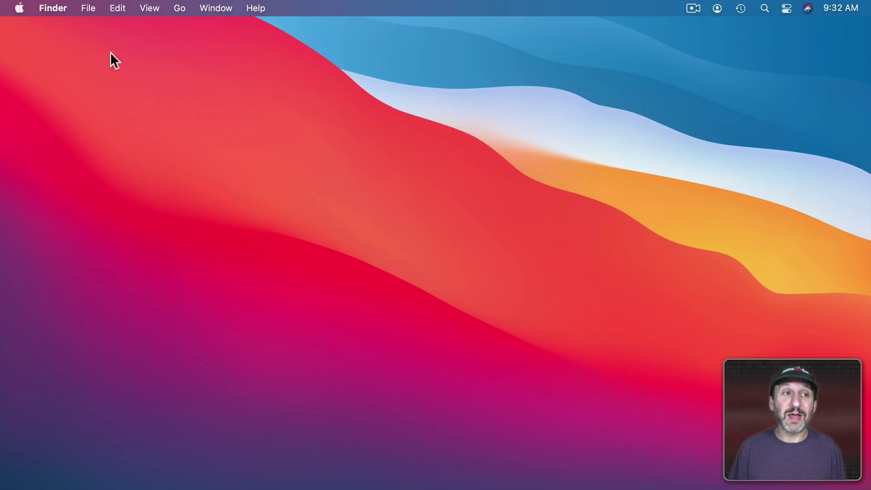
pyautogui.click(18, 8)
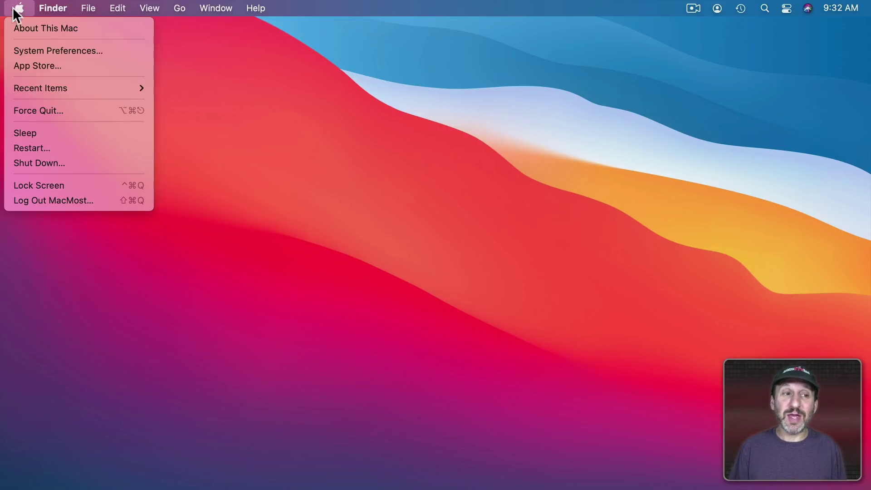
pyautogui.click(51, 160)
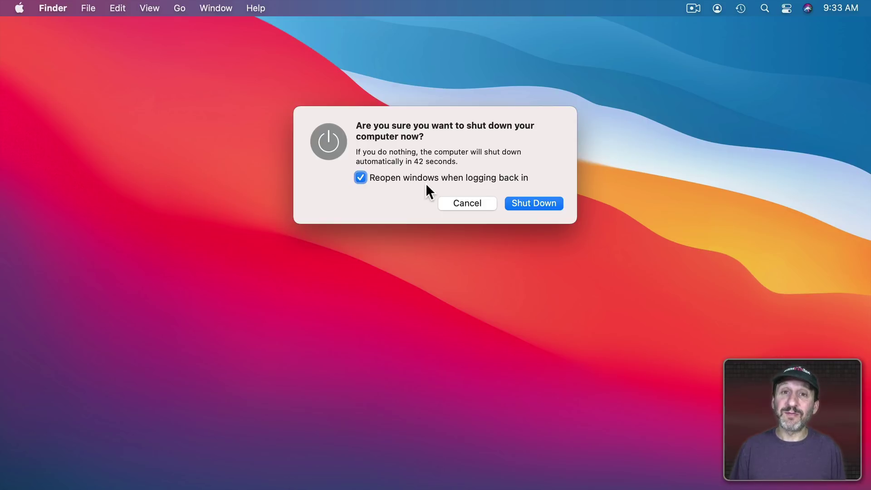
pyautogui.click(361, 177)
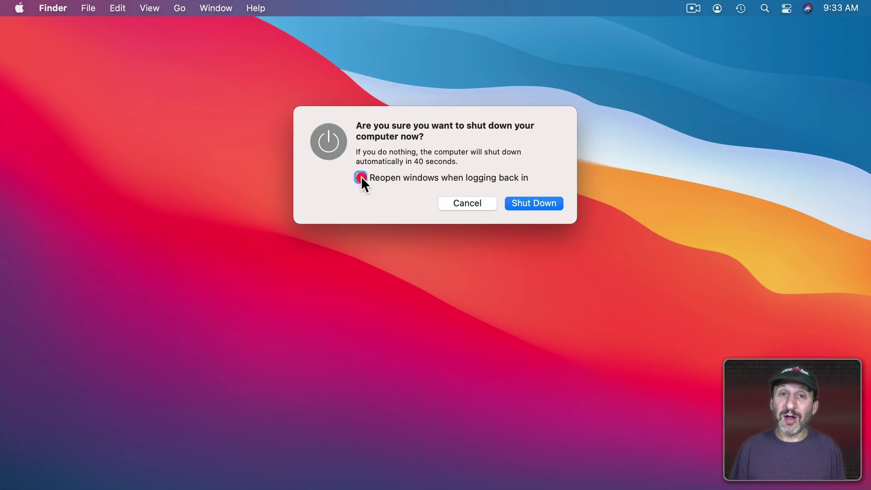
pyautogui.press('Escape')
# - Uncheck 'Reopen windows when logging back in' in the Restart dialog, then cancel the restart
pyautogui.click(17, 7)
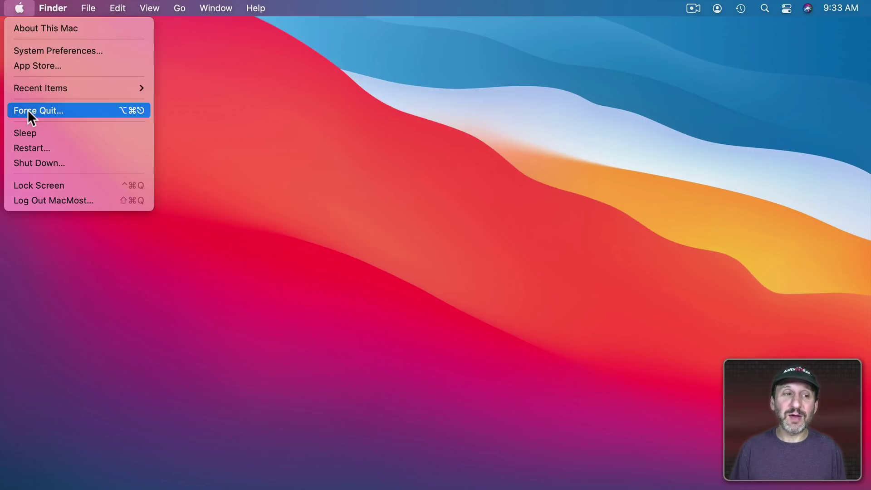
pyautogui.click(33, 147)
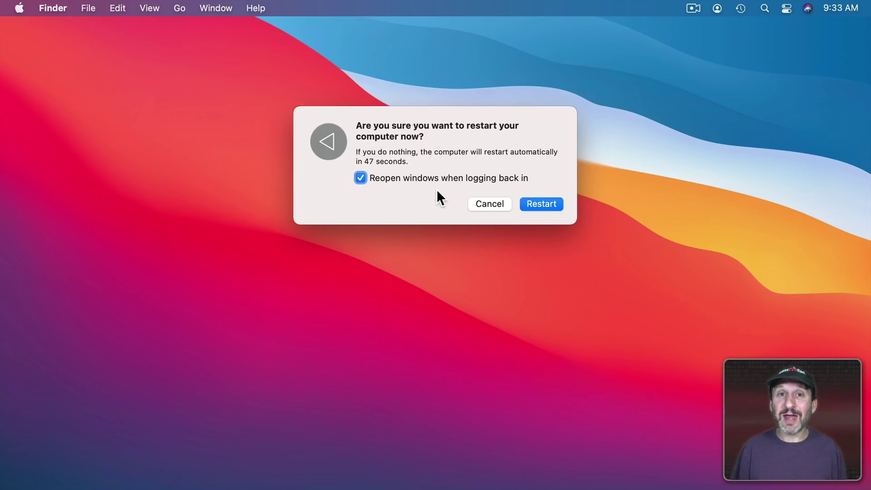
pyautogui.click(360, 176)
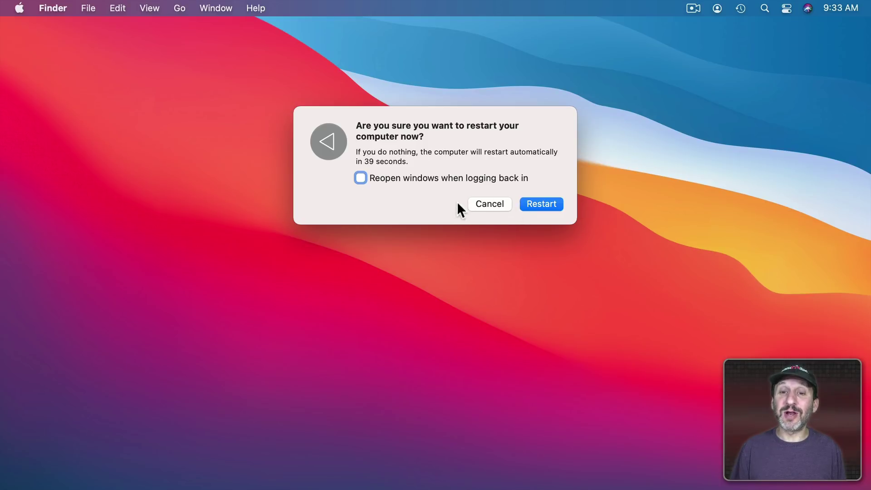
pyautogui.click(486, 204)
# - Reopen the Restart dialog to confirm the option stays unchecked, then cancel
pyautogui.click(19, 8)
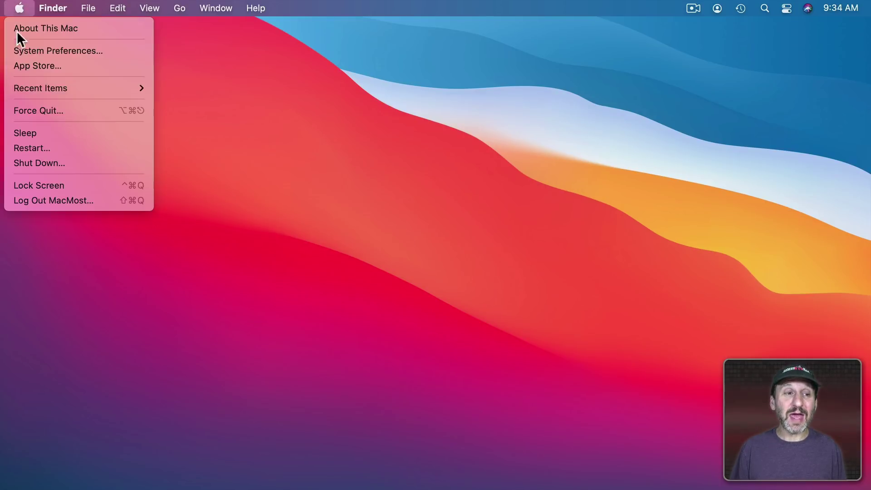
pyautogui.click(35, 152)
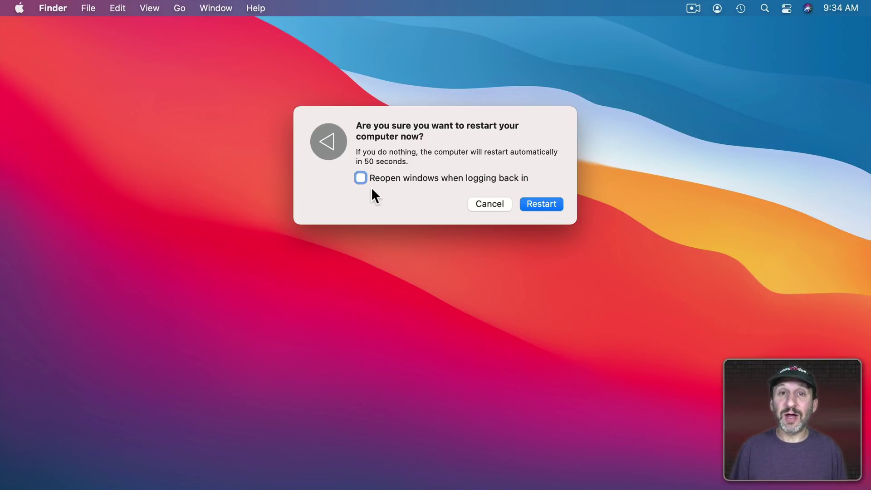
pyautogui.click(371, 184)
# - Open two new Finder windows on Documents and drag them to offset positions
pyautogui.click(90, 10)
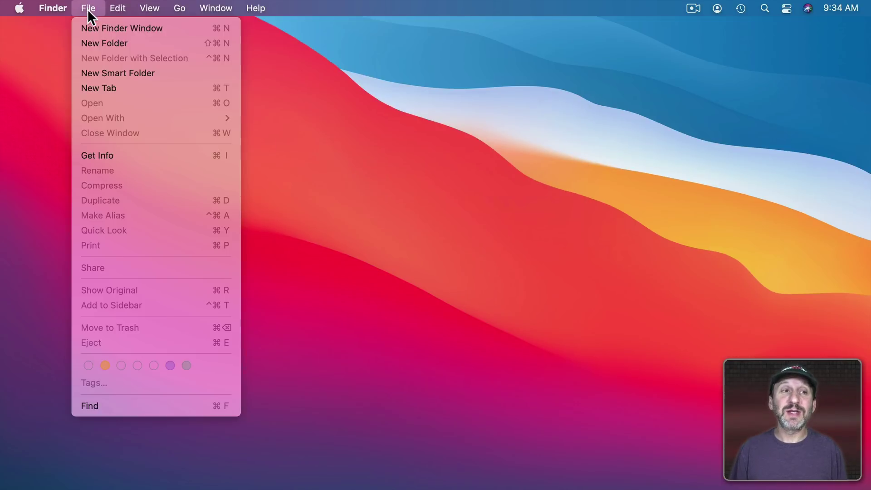
pyautogui.click(93, 27)
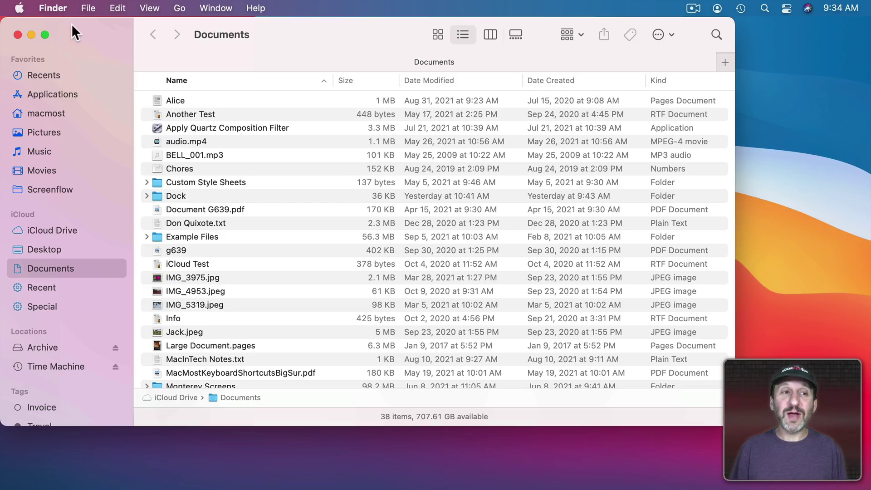
pyautogui.moveTo(71, 27); pyautogui.dragTo(104, 51)
pyautogui.click(88, 8)
pyautogui.click(94, 27)
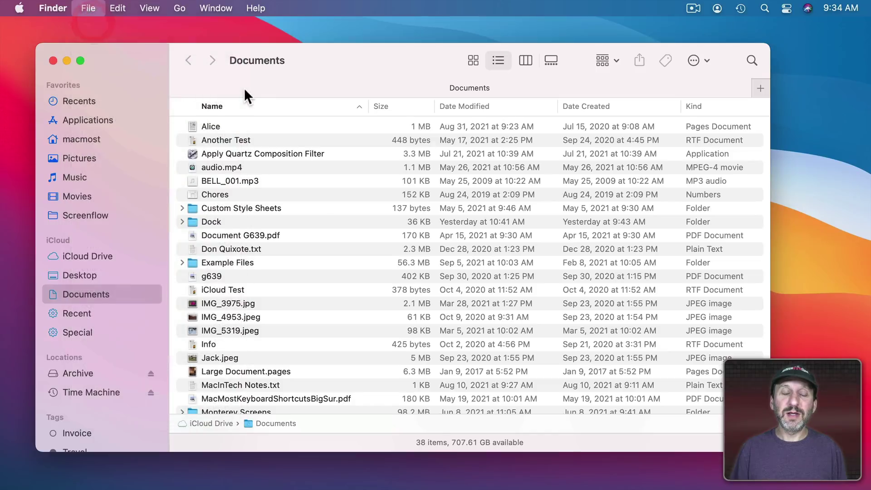
pyautogui.moveTo(161, 77); pyautogui.dragTo(222, 64)
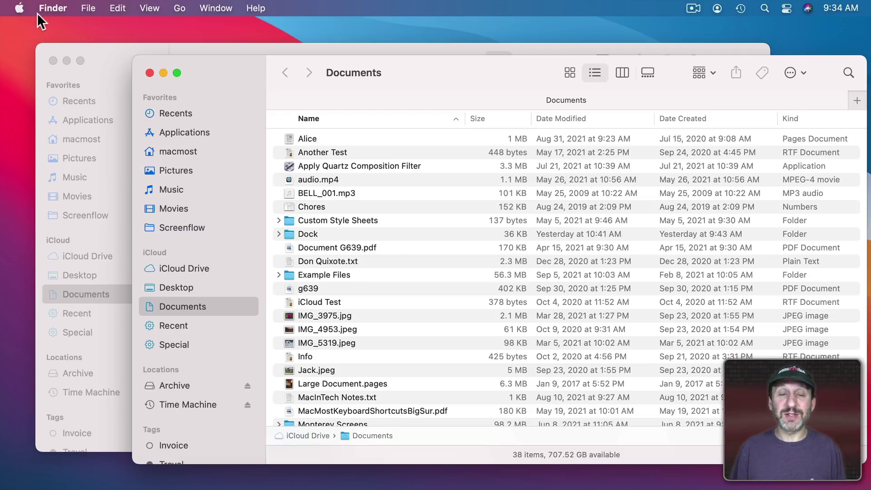
# - Bring up the Restart dialog and cancel it without restarting
pyautogui.click(19, 8)
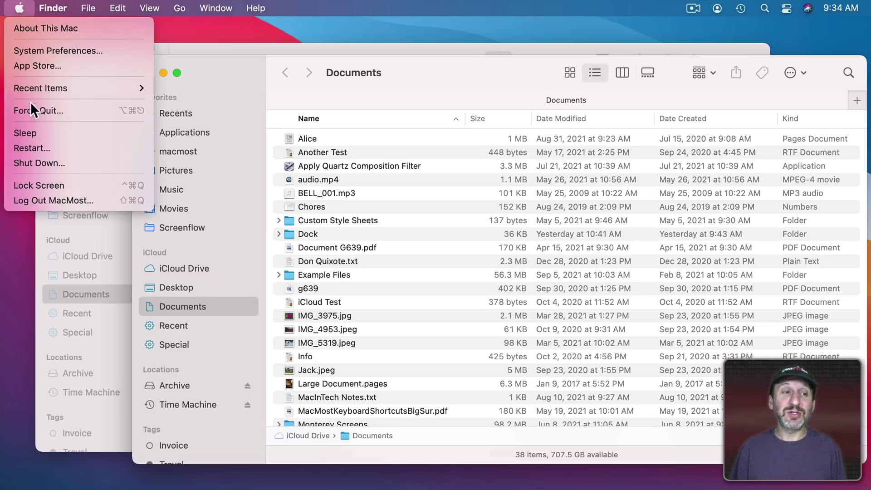
pyautogui.click(35, 145)
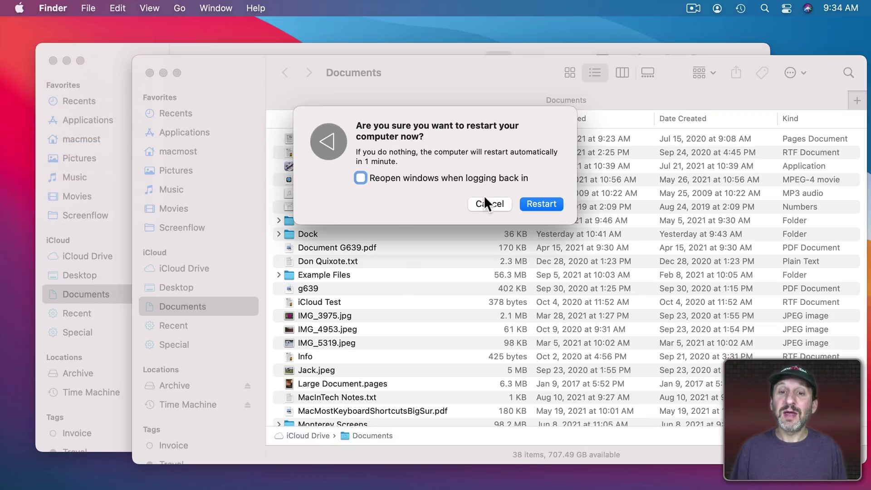
pyautogui.click(490, 202)
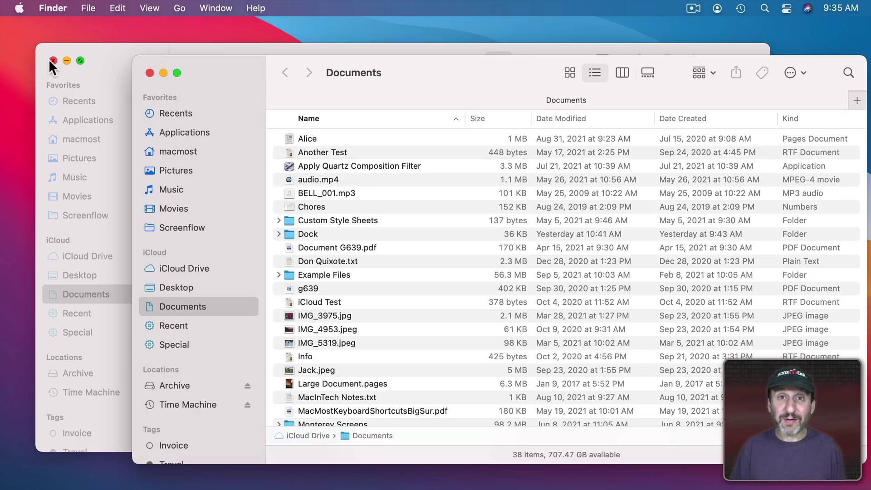
# - Choose File > Close All, revealed by holding Option, to close every Finder window
pyautogui.click(94, 8)
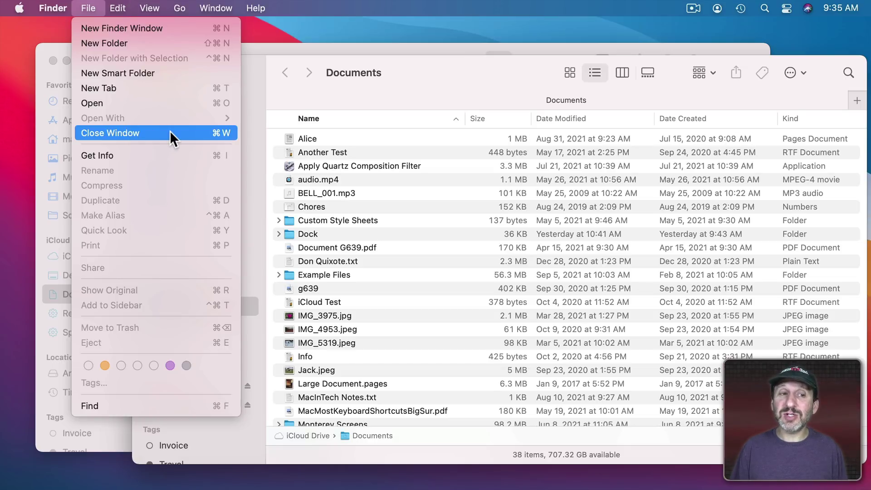
pyautogui.press('alt')
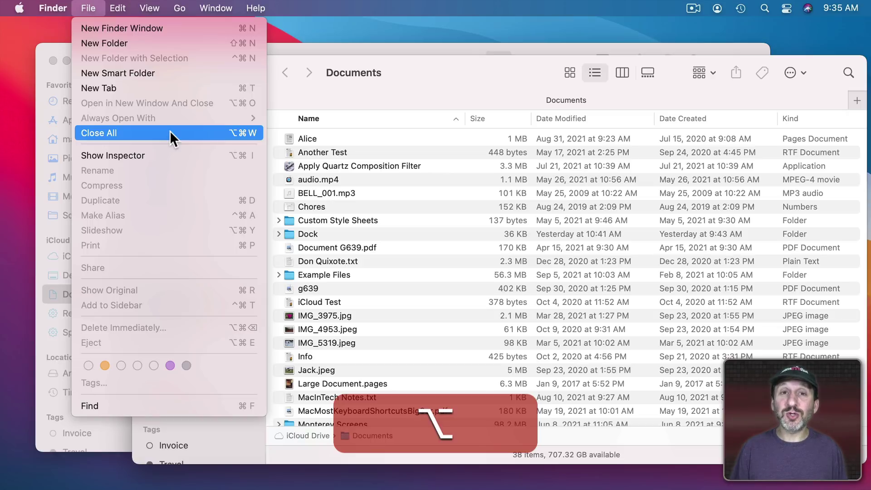
pyautogui.click(172, 133)
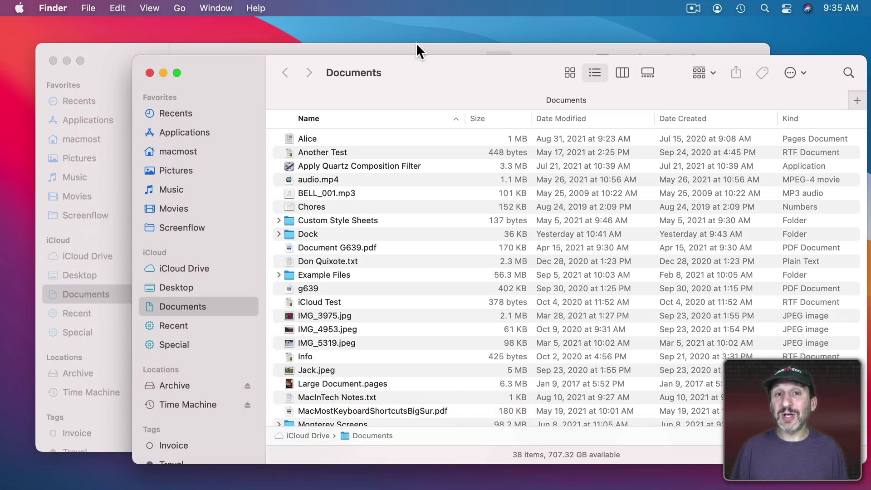
# - Close all Finder windows and the Alice document, then reopen Alice via File > Open Recent
pyautogui.press('alt+super+w')
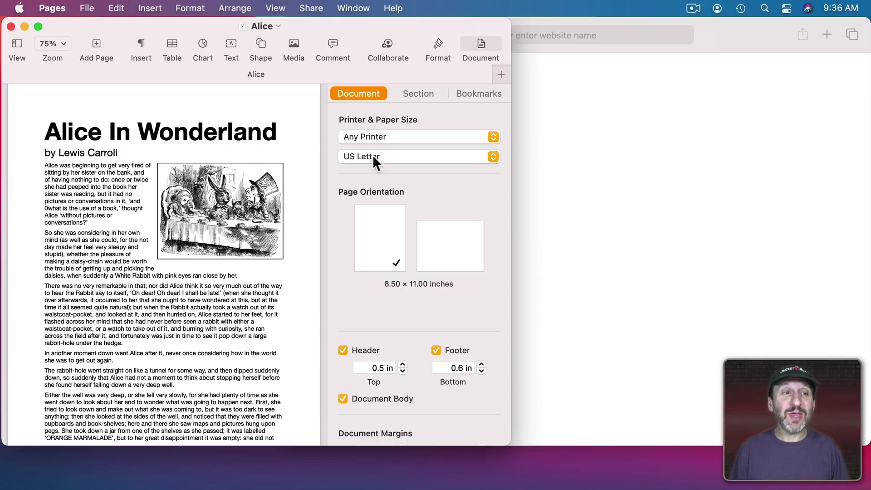
pyautogui.click(10, 26)
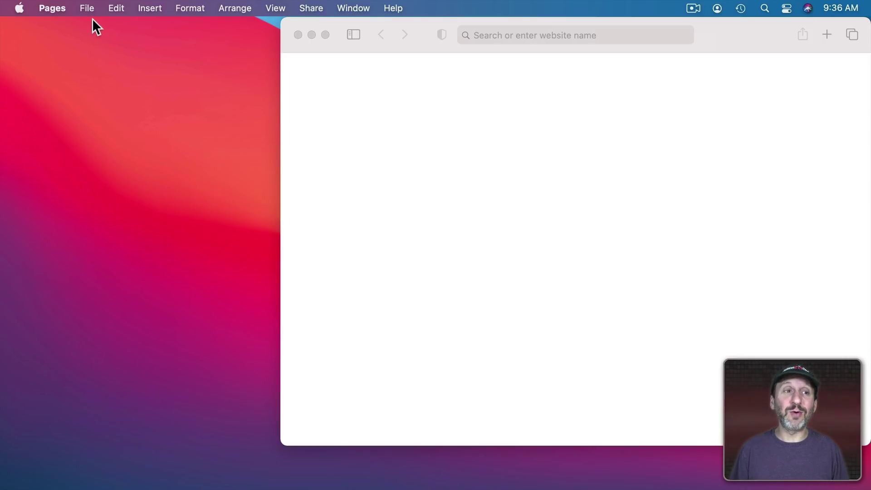
pyautogui.click(86, 7)
pyautogui.moveTo(102, 57)
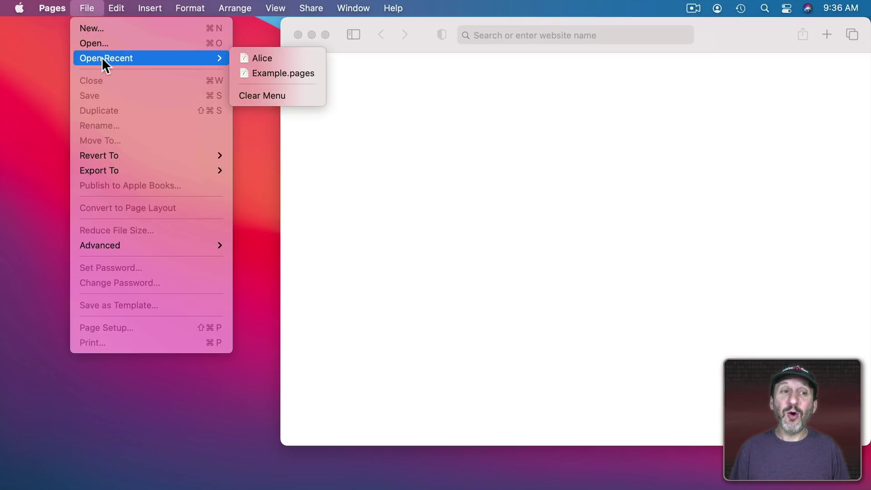
pyautogui.click(242, 57)
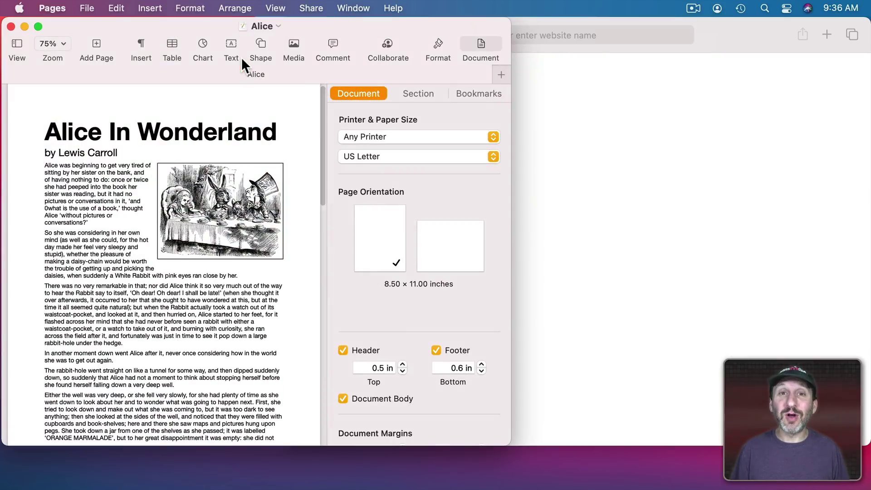
# - Close Safari's empty browser window, then bring up the Safari menu to quit
pyautogui.click(685, 155)
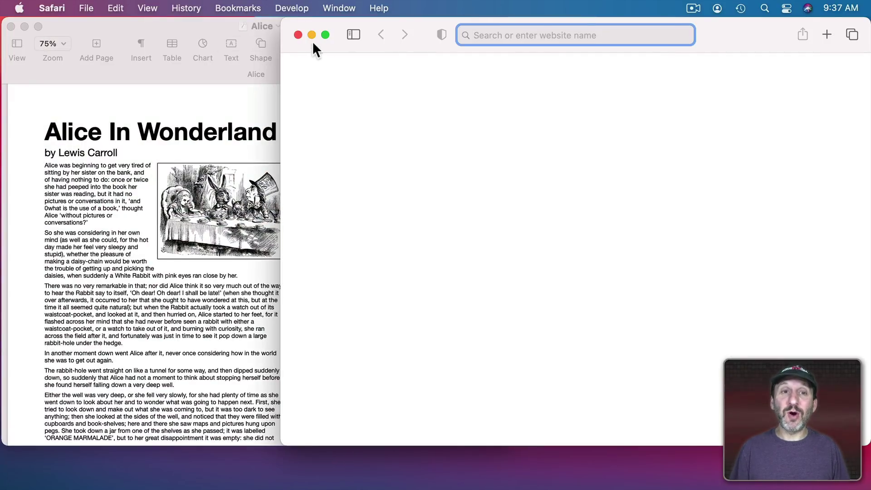
pyautogui.click(298, 35)
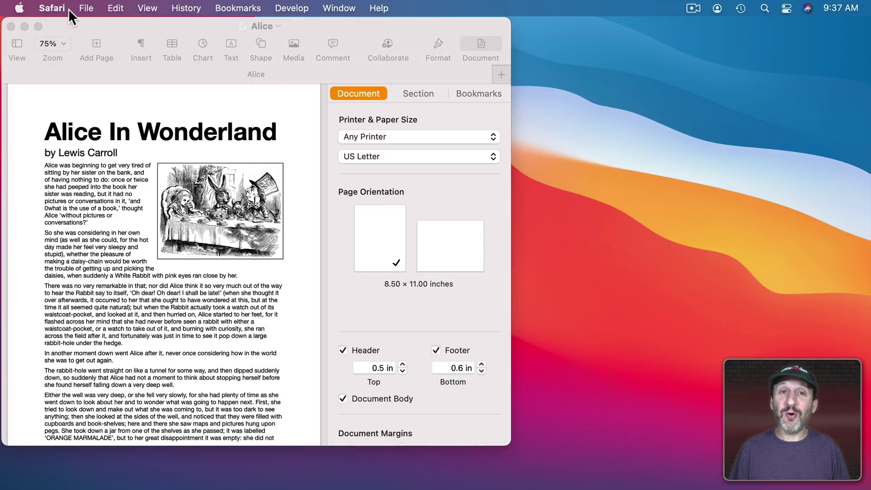
pyautogui.click(186, 8)
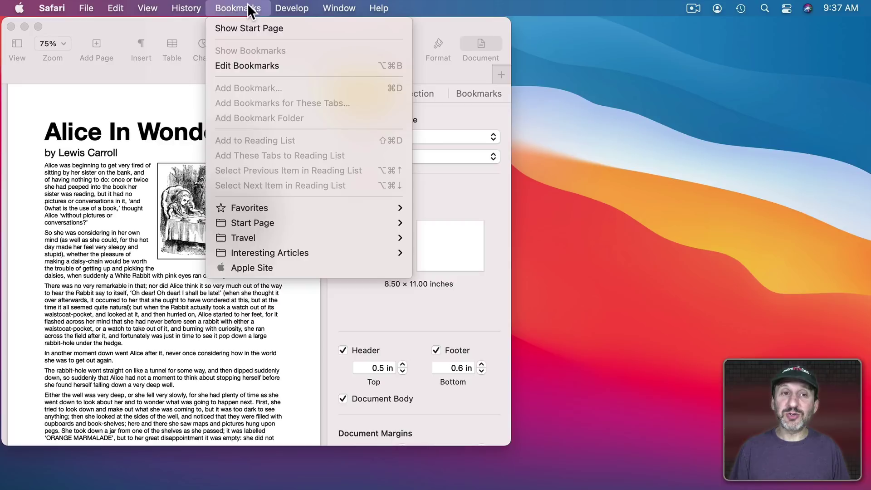
pyautogui.click(187, 8)
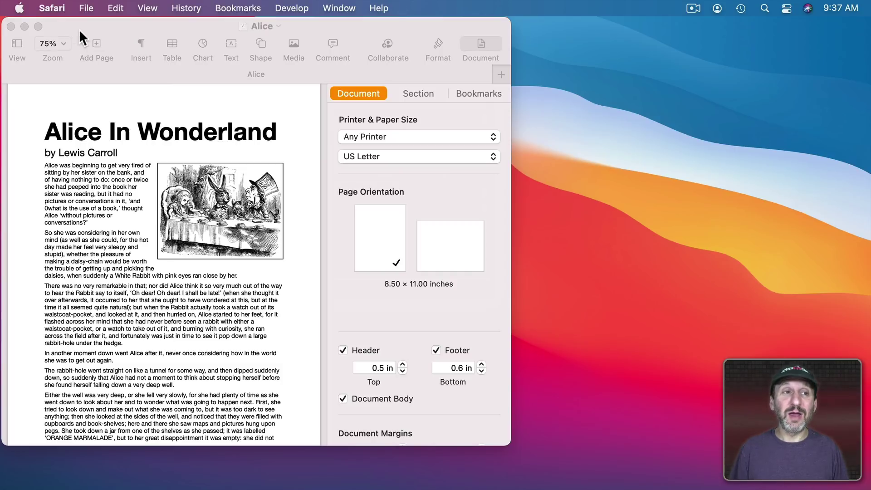
pyautogui.click(51, 8)
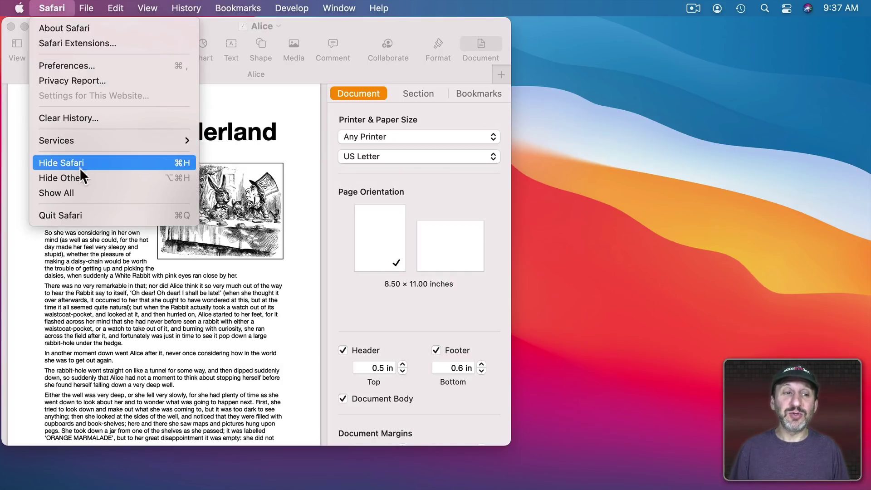
pyautogui.click(110, 215)
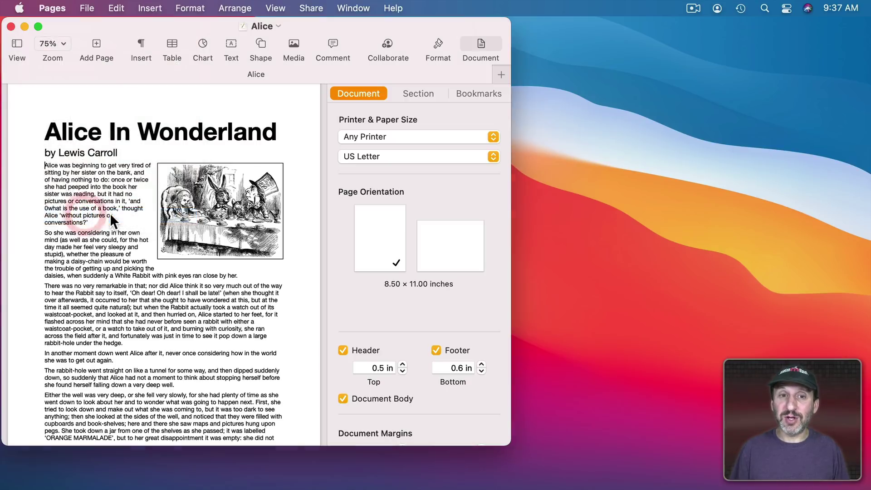
pyautogui.click(52, 5)
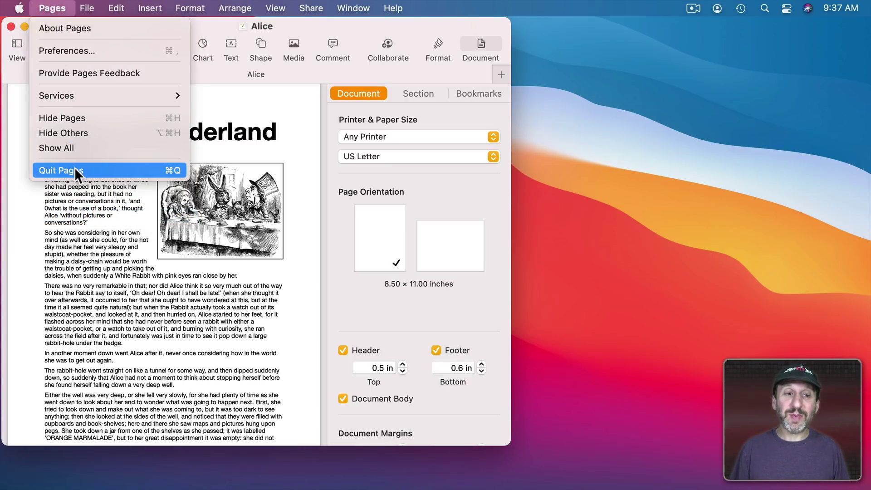
pyautogui.click(52, 6)
pyautogui.click(18, 8)
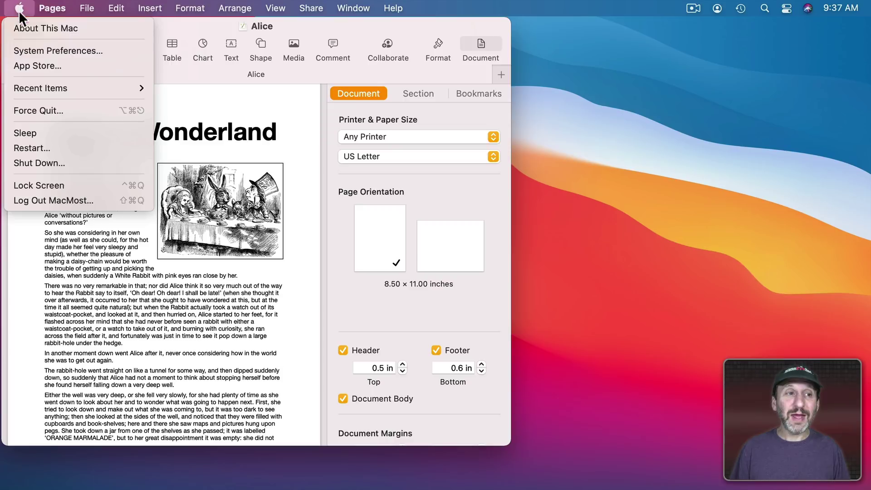
pyautogui.click(32, 50)
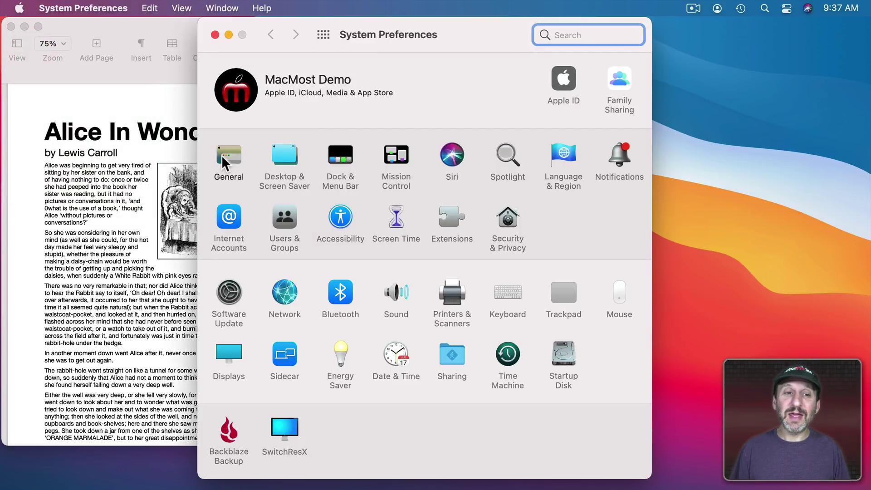
pyautogui.click(223, 158)
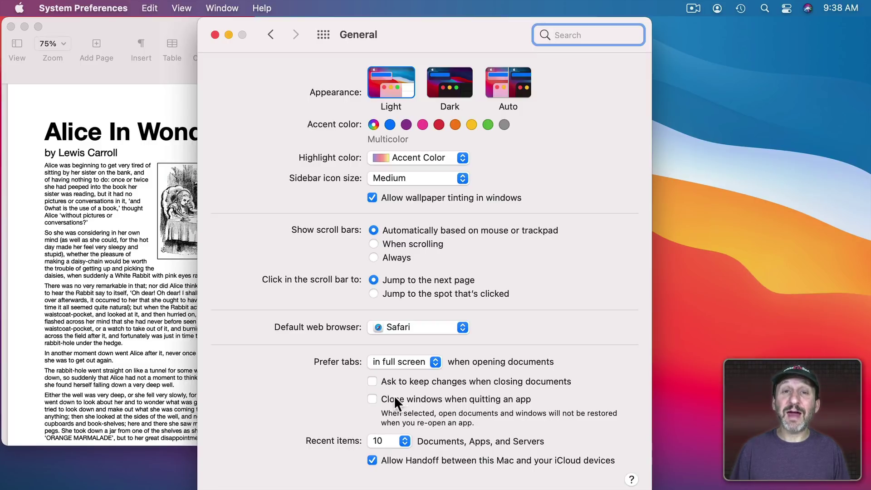
pyautogui.press('super+q')
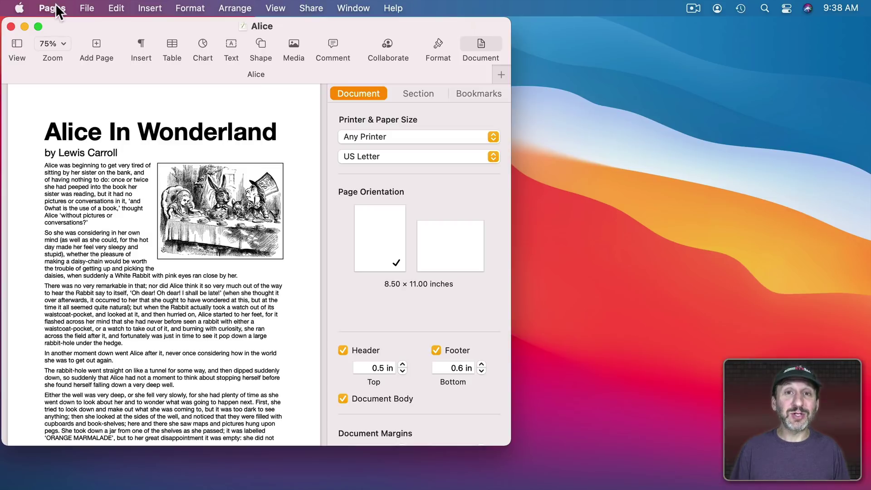
pyautogui.click(55, 8)
# - Quit Pages and relaunch it from the Dock so Alice is restored
pyautogui.click(77, 168)
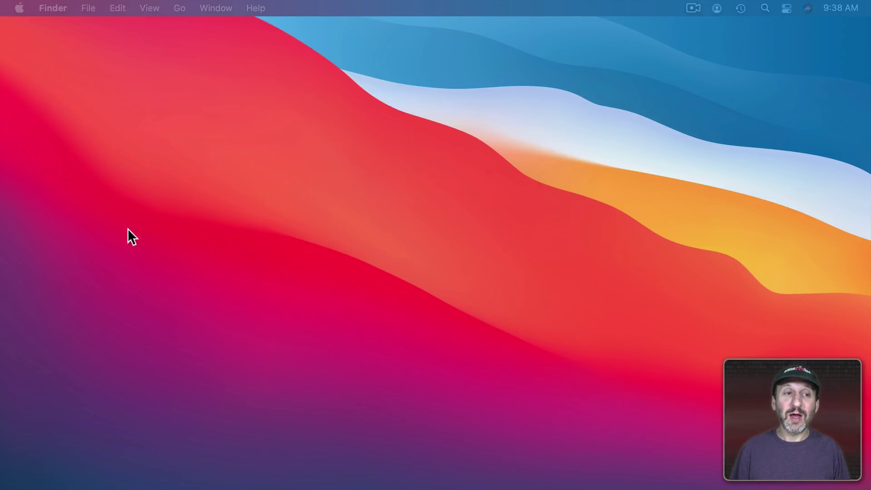
pyautogui.moveTo(346, 476)
pyautogui.click(644, 465)
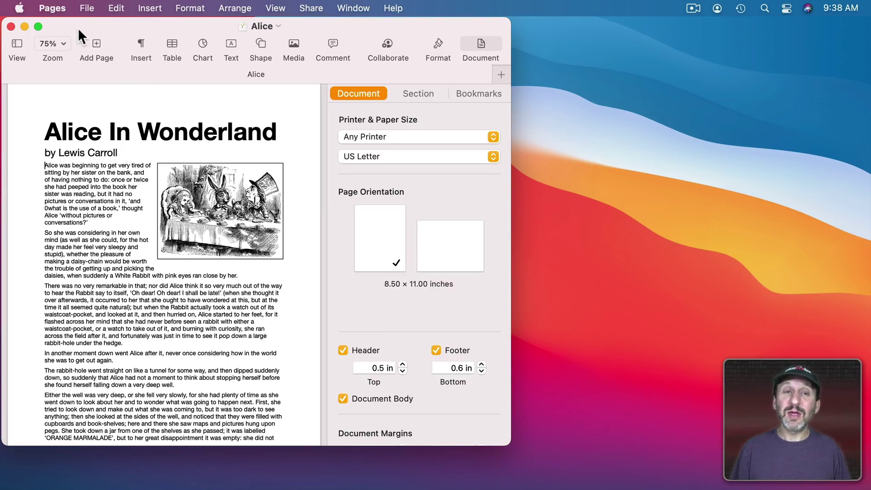
# - Quit Pages with Option held, choosing Quit and Close All Windows
pyautogui.click(57, 9)
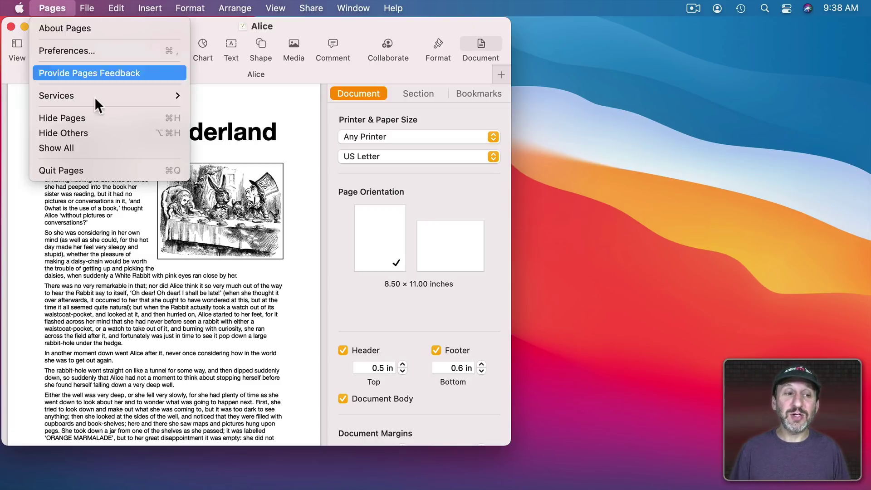
pyautogui.press('alt')
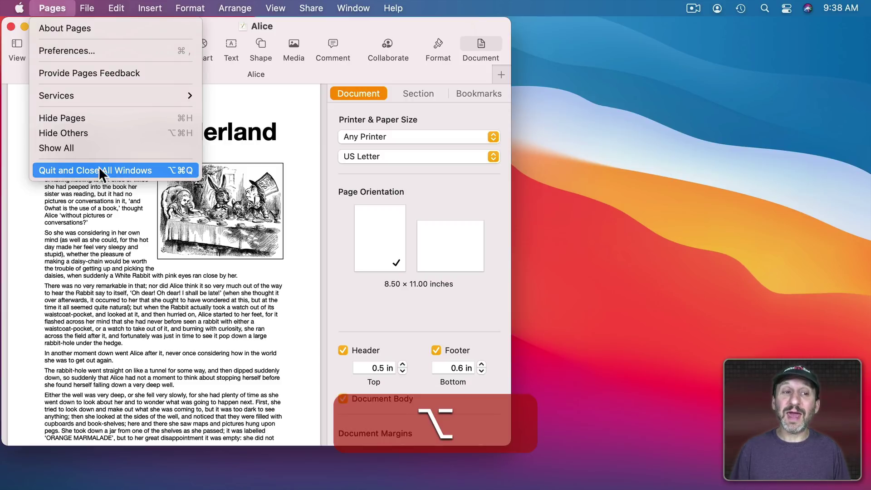
pyautogui.keyDown('alt'); pyautogui.click(152, 169); pyautogui.keyUp('alt')
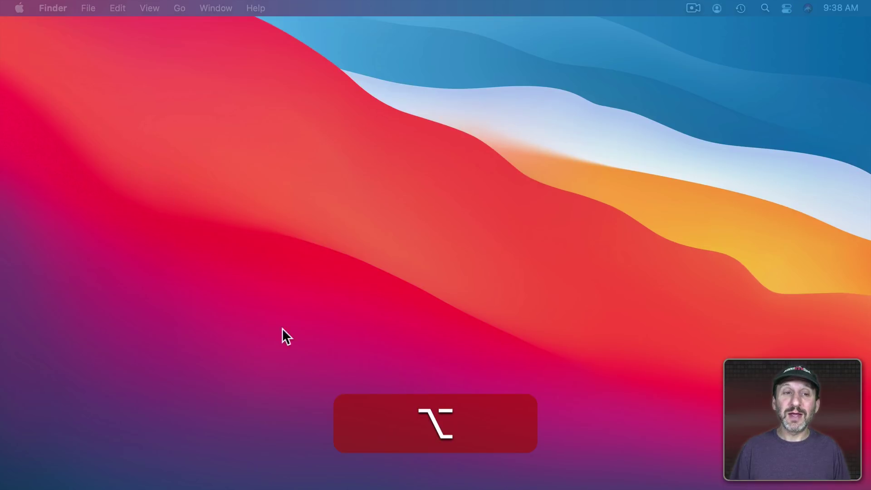
# - Enable 'Close windows when quitting an app', relaunch Pages, and reveal its Option-held quit alternative
pyautogui.moveTo(411, 471)
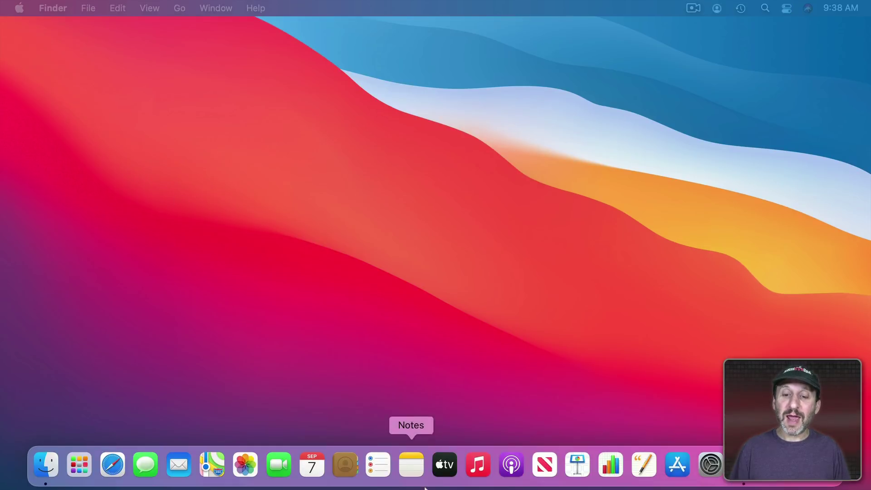
pyautogui.click(643, 467)
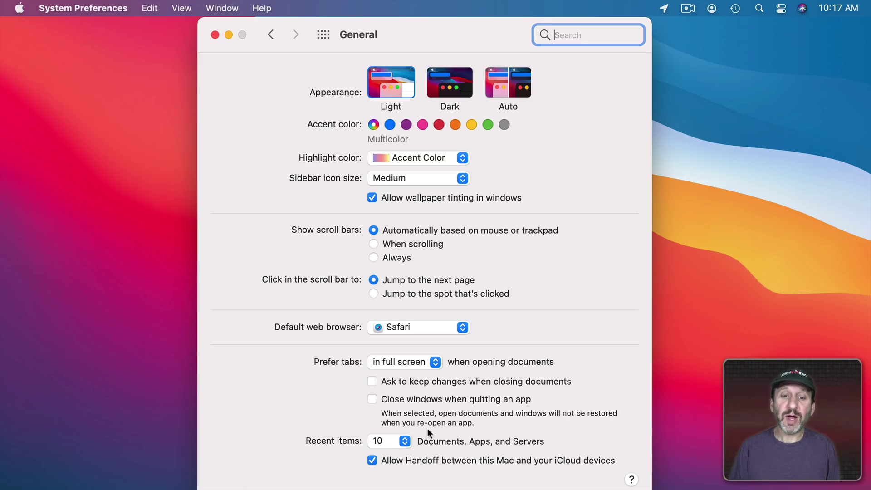
pyautogui.click(409, 398)
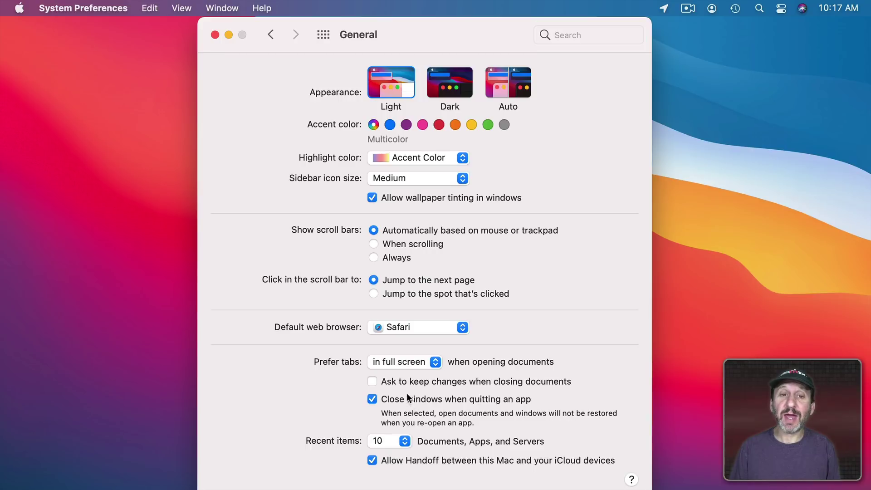
pyautogui.click(214, 34)
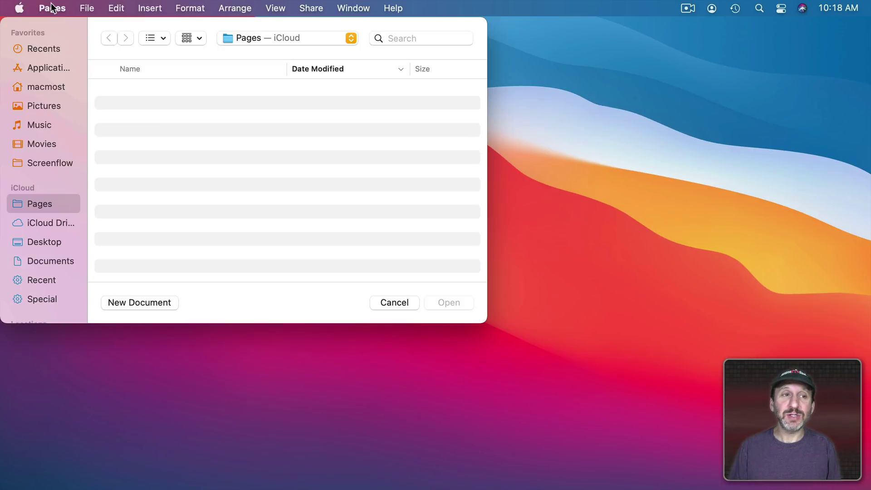
pyautogui.click(51, 6)
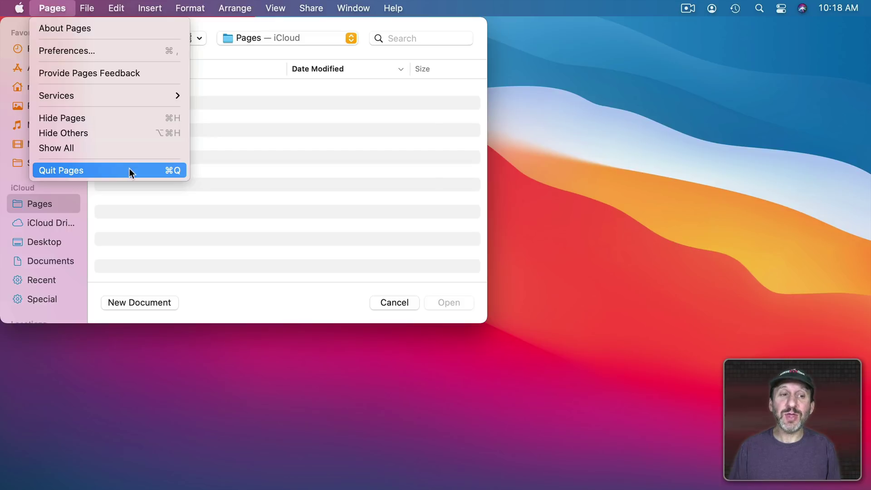
pyautogui.press('alt')
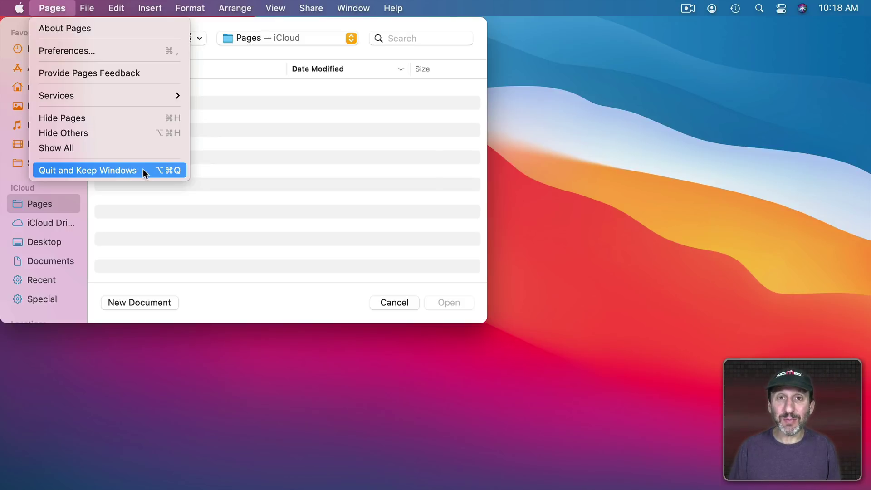